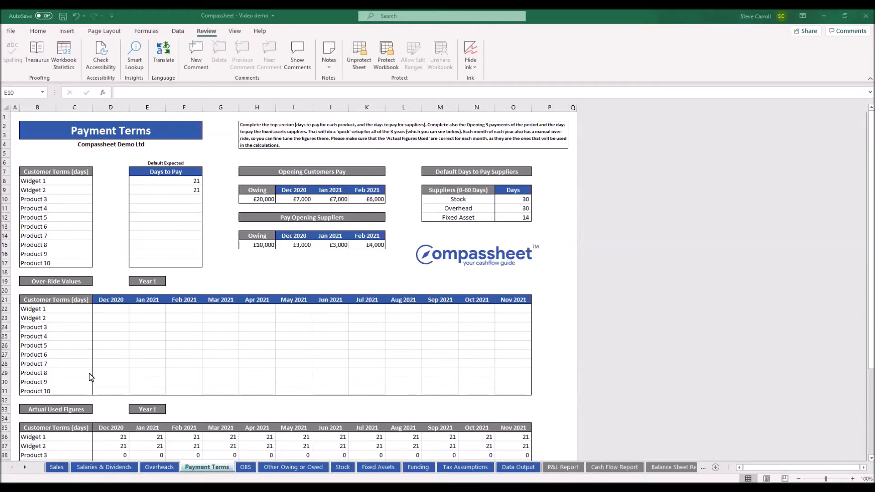
# Step: On the Sales sheet, rename Product 3 in the Products or Services list as Widget 3
pyautogui.click(56, 468)
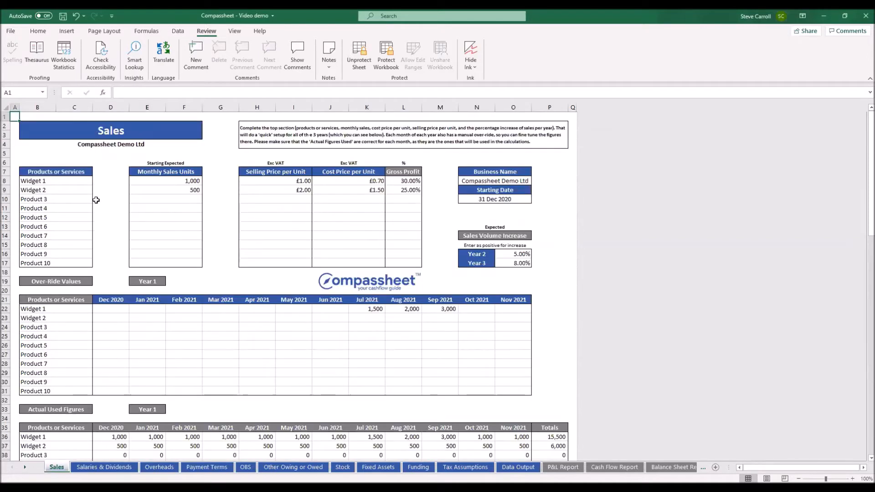
pyautogui.click(50, 183)
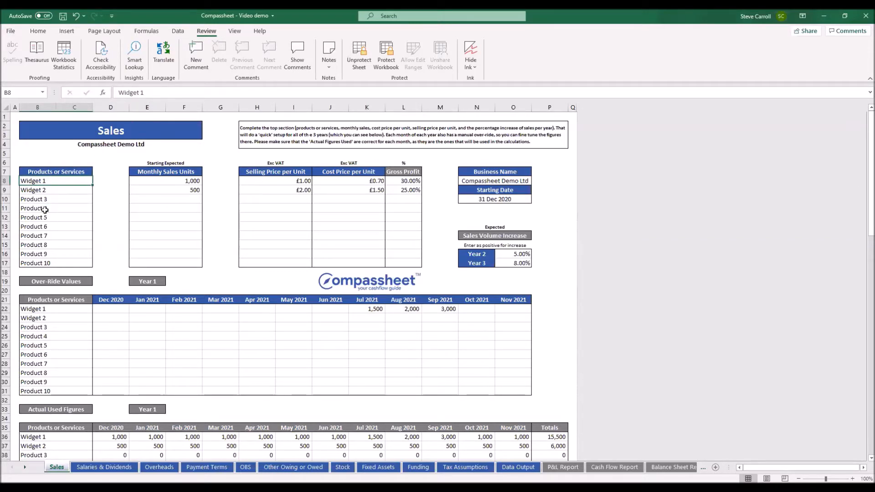
pyautogui.click(47, 199)
pyautogui.write('Widget 3')
pyautogui.press('Return')
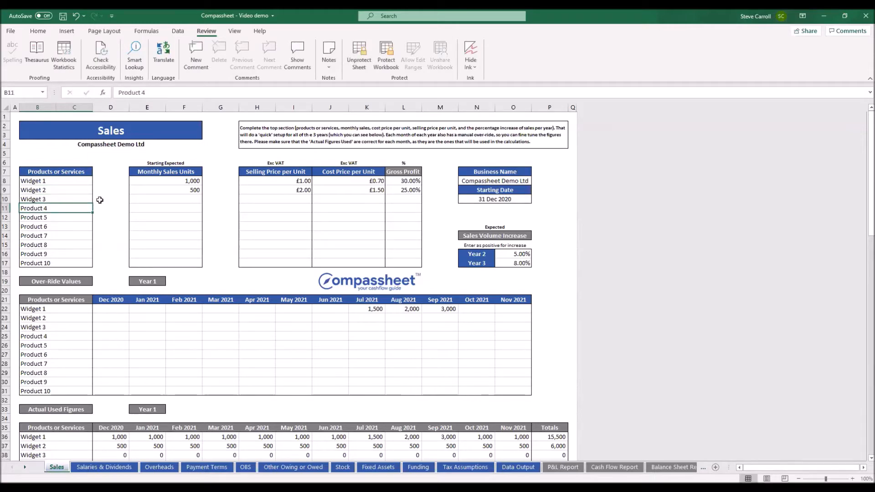
# Step: On the Payment Terms sheet, set the default Days to Pay to 30 for Widget 1 and 0 for Widget 2
pyautogui.click(211, 468)
pyautogui.click(49, 199)
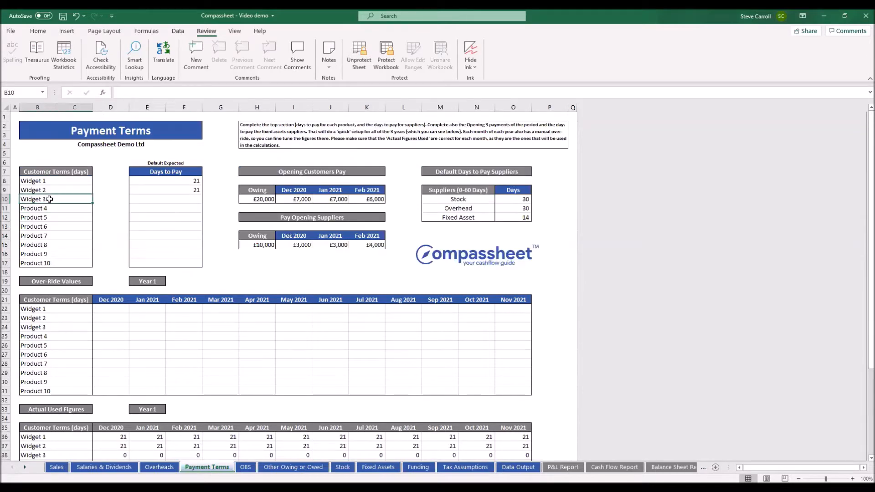
pyautogui.click(163, 181)
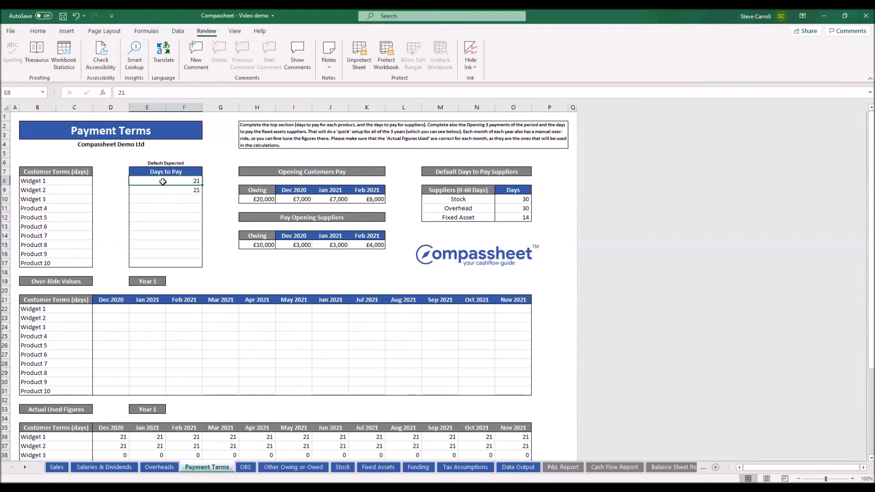
pyautogui.write('30')
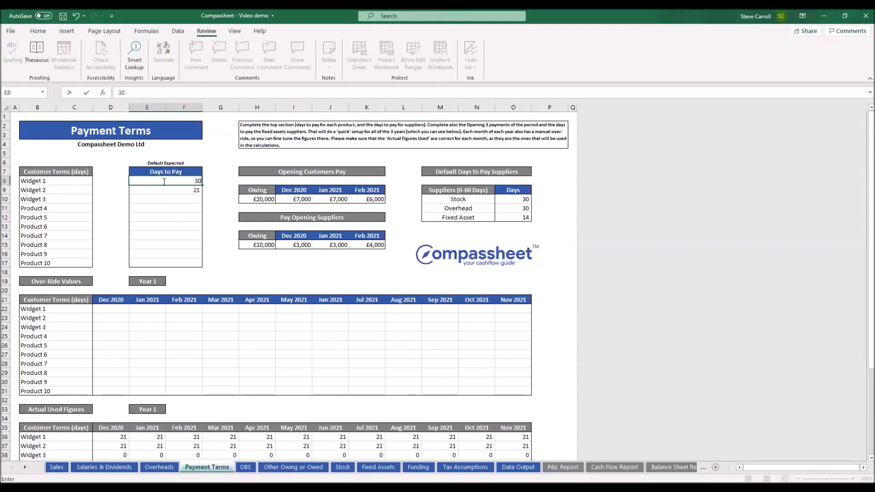
pyautogui.press('Return')
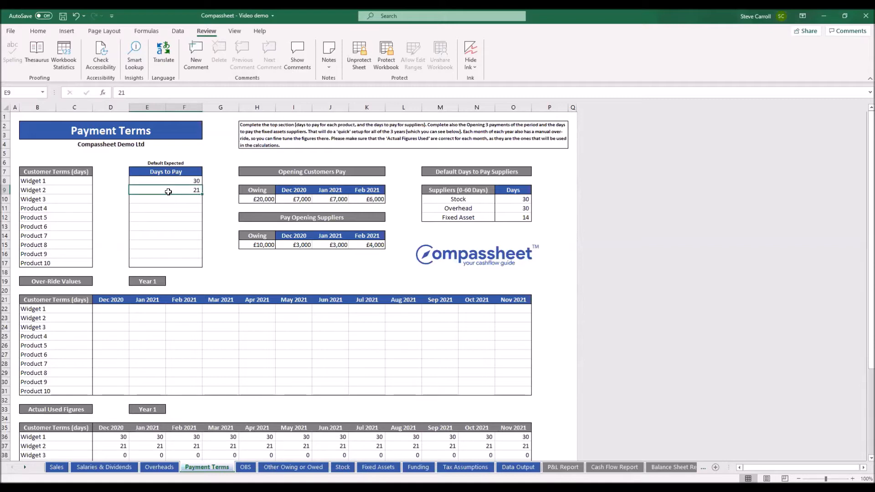
pyautogui.write('0')
pyautogui.press('Return')
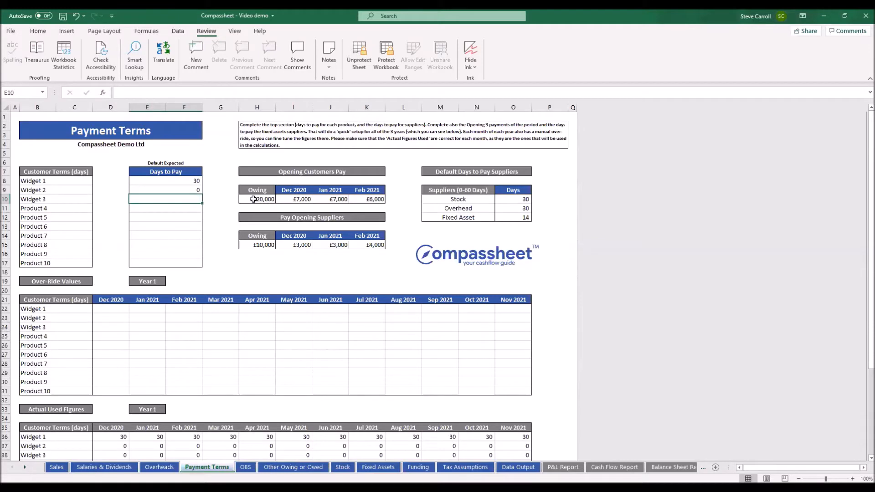
# Step: Set the Opening Customers Pay amounts to 10000 for Dec 2020, 5000 for Jan 2021 and 5000 for Feb 2021
pyautogui.click(296, 199)
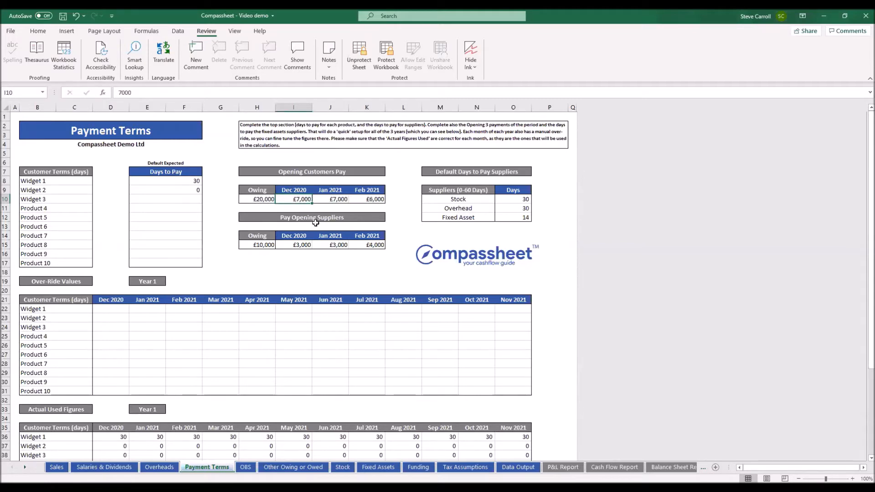
pyautogui.write('10000')
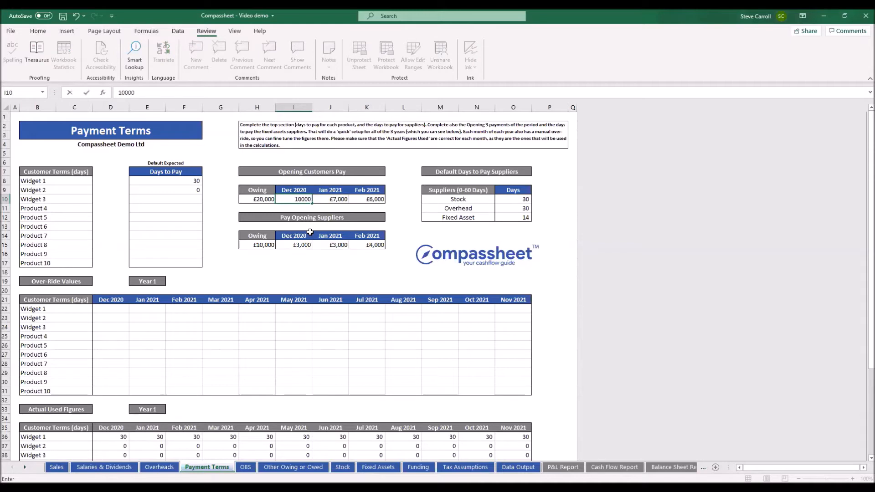
pyautogui.press('Tab')
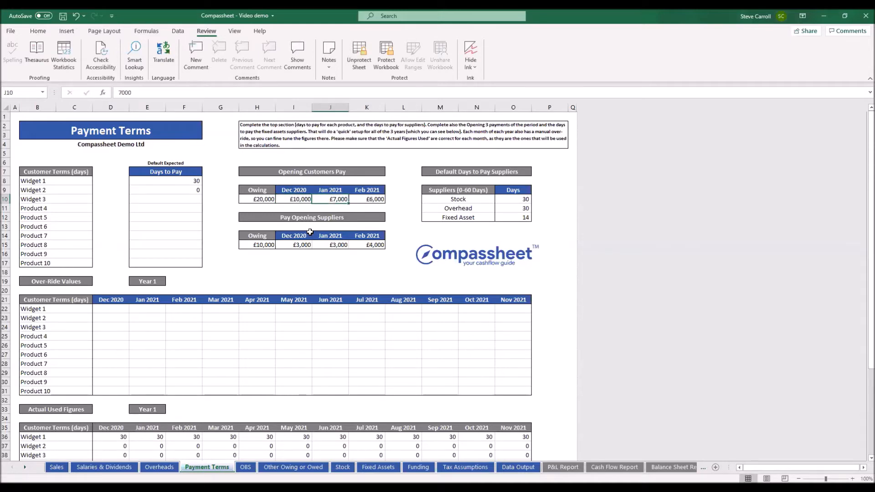
pyautogui.write('500')
pyautogui.press('Tab')
pyautogui.write('5000')
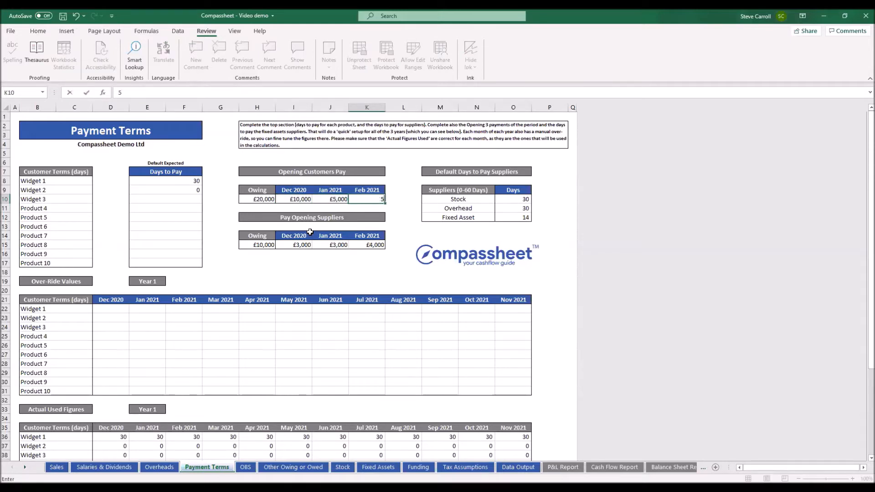
pyautogui.press('Up')
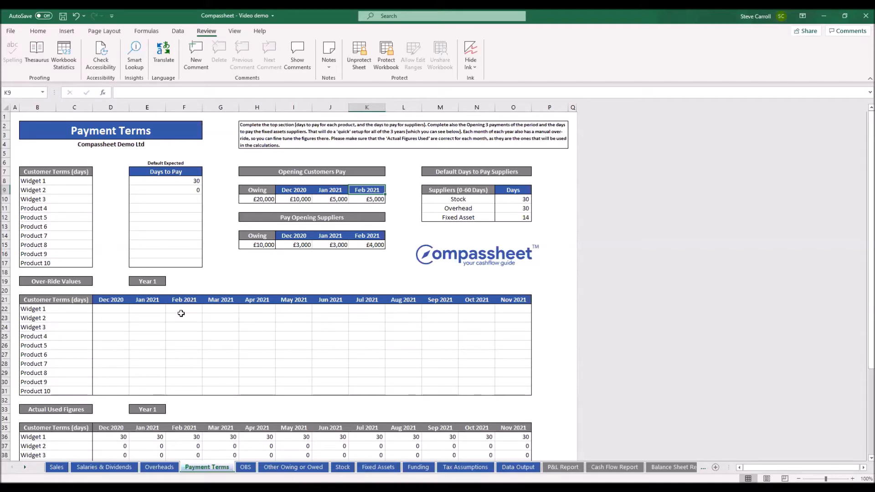
# Step: Enter 45-day Year 1 over-ride values for Widget 1 in Dec 2020 and Jan 2021
pyautogui.scroll(-1, 181, 313)
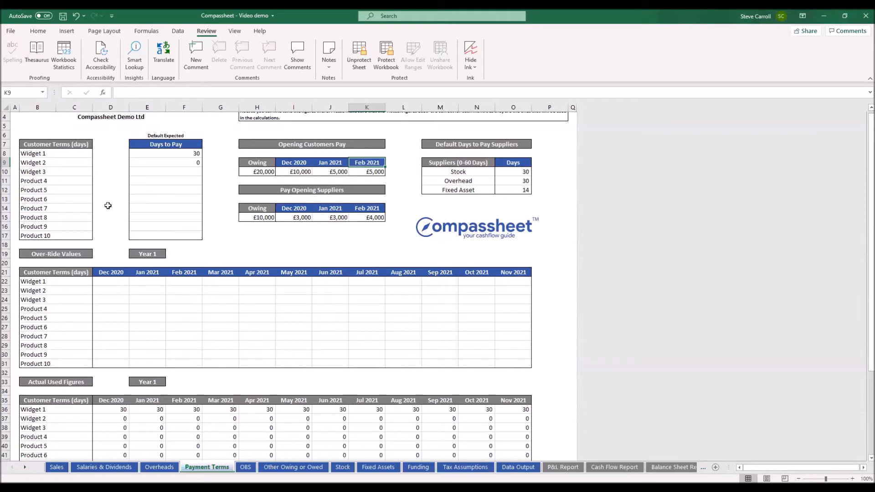
pyautogui.scroll(-2, 222, 326)
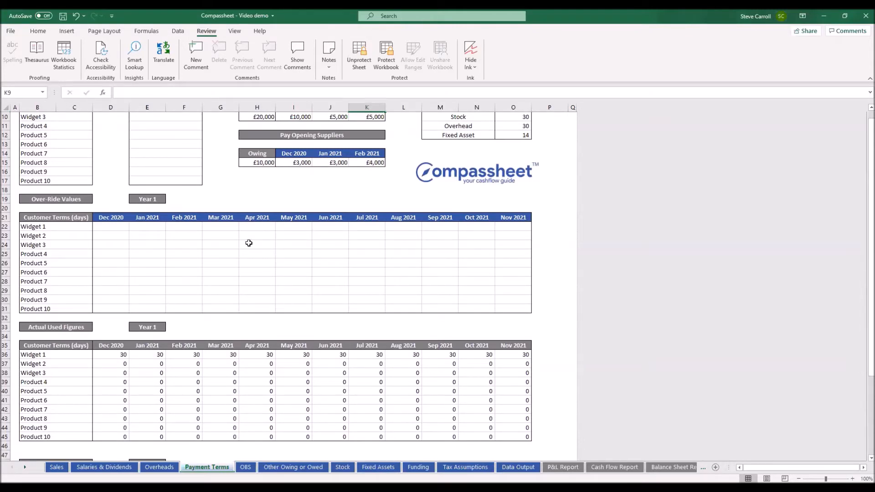
pyautogui.click(117, 225)
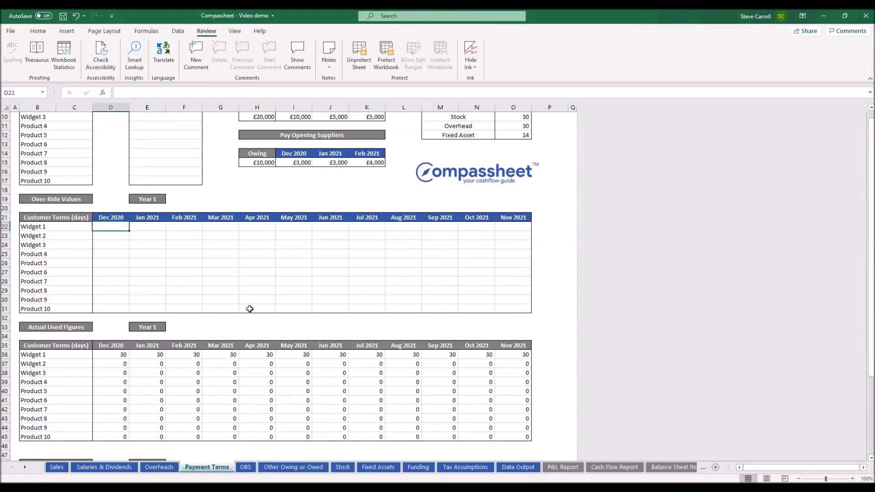
pyautogui.press('Right')
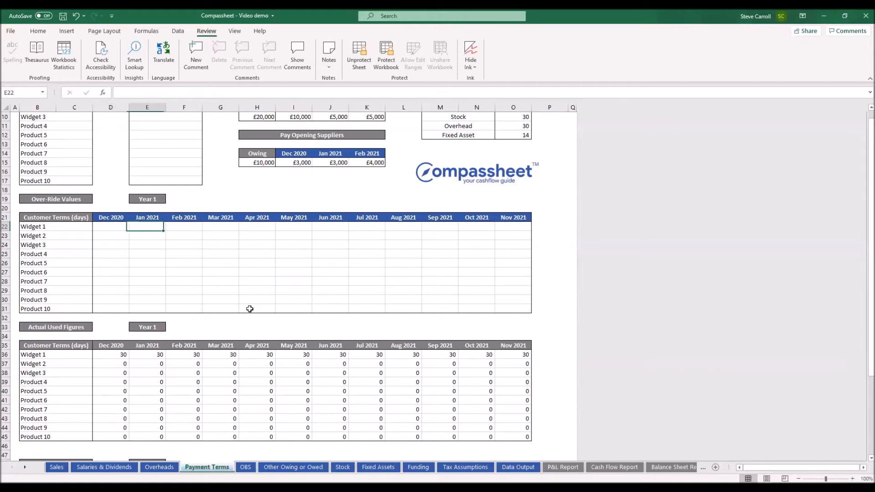
pyautogui.write('45')
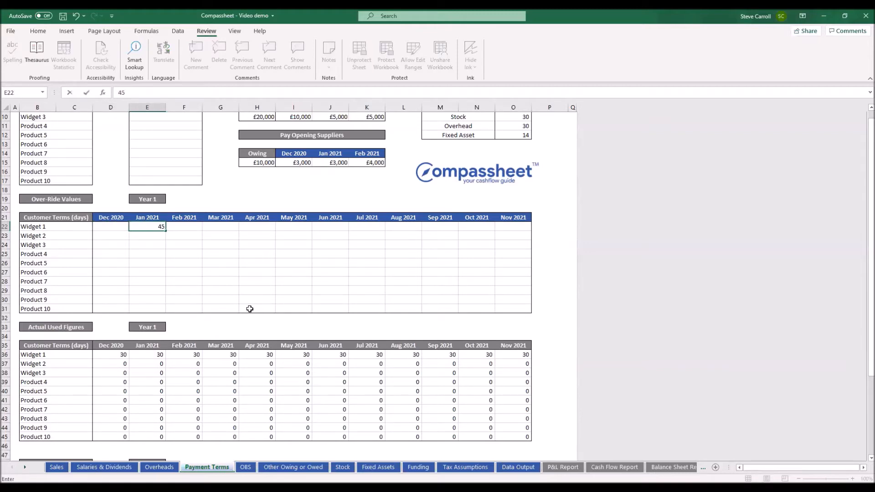
pyautogui.press('Left')
pyautogui.write('45')
pyautogui.press('Return')
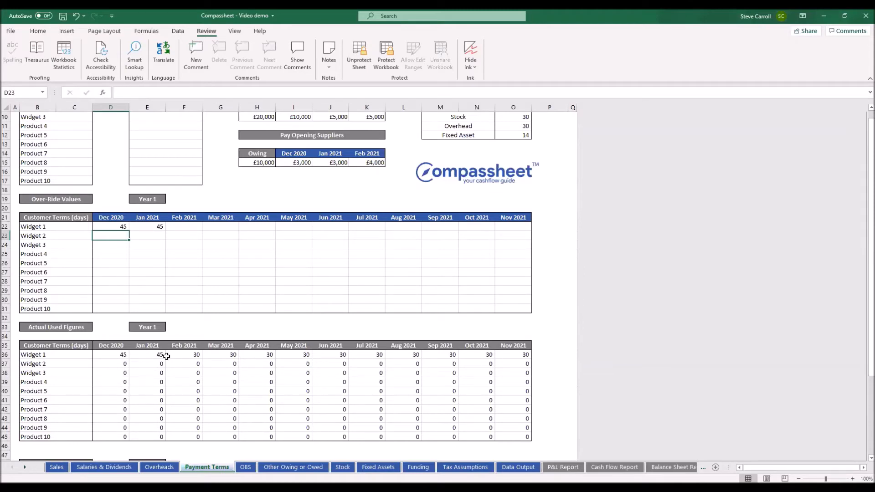
# Step: Enter a 20-day Year 3 over-ride value for Widget 1 in every month from Dec 2022 to Nov 2023
pyautogui.scroll(-6, 166, 357)
pyautogui.scroll(-5, 167, 356)
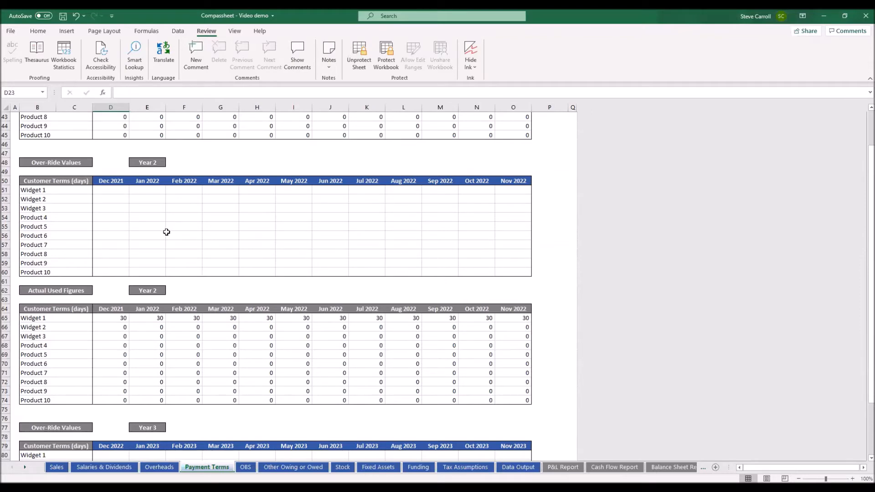
pyautogui.scroll(-2, 166, 232)
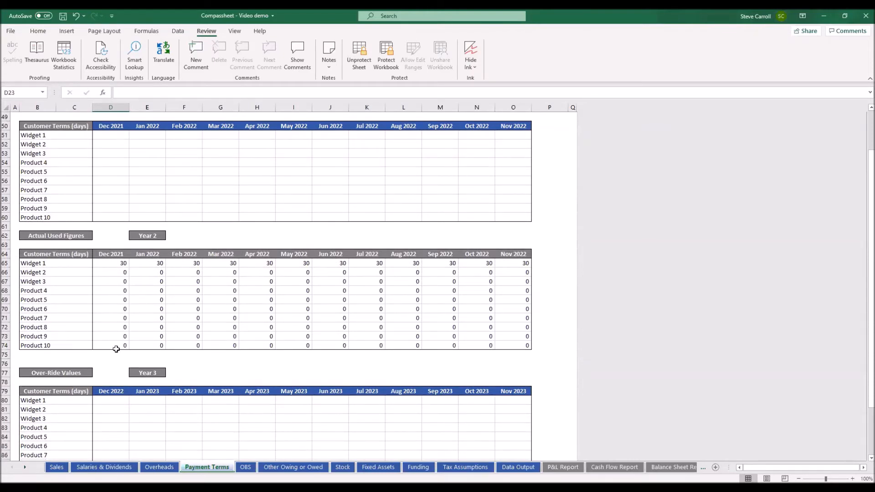
pyautogui.scroll(-2, 115, 347)
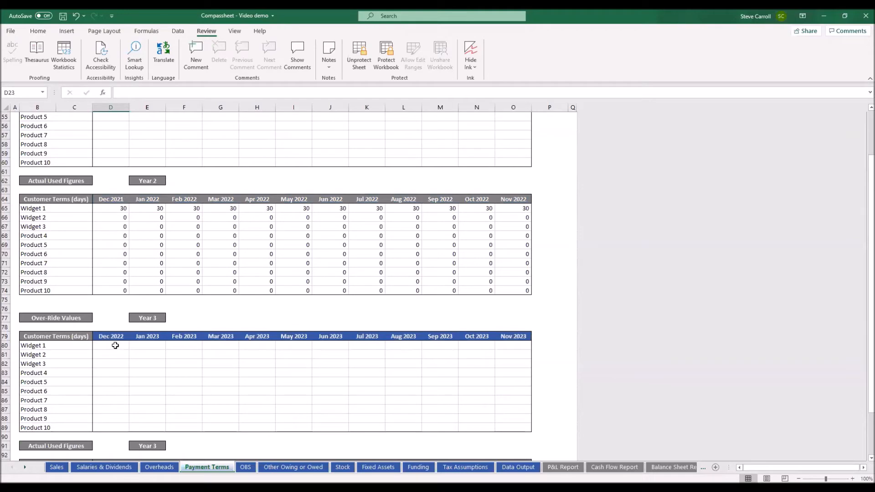
pyautogui.click(116, 346)
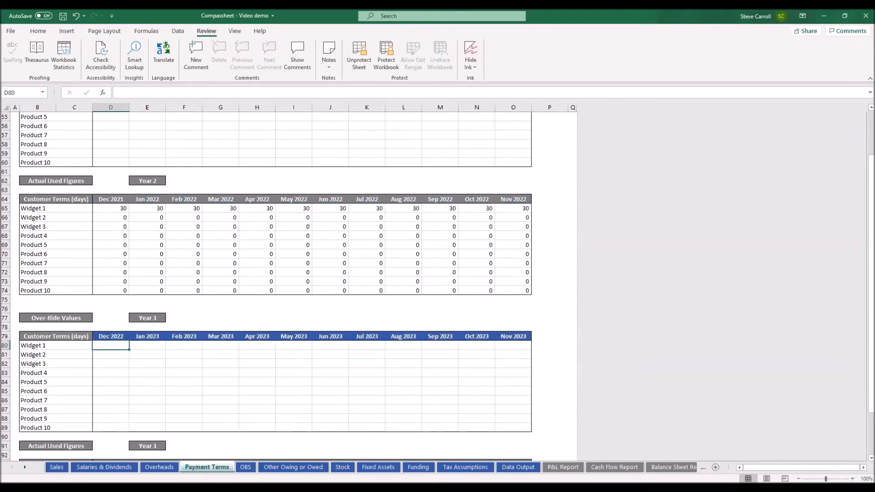
pyautogui.write('20')
pyautogui.press('Tab')
pyautogui.write('20')
pyautogui.press('Tab')
pyautogui.write('20')
pyautogui.press('Tab')
pyautogui.write('20')
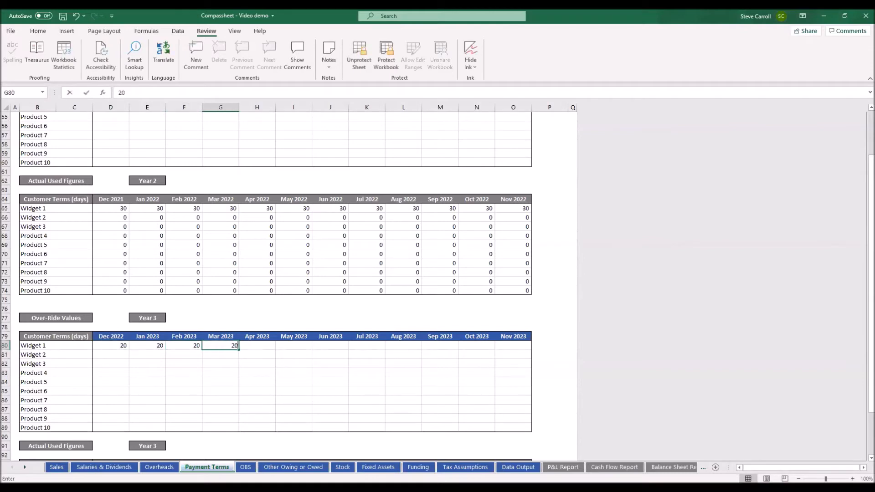
pyautogui.press('Tab')
pyautogui.write('20')
pyautogui.press('Tab')
pyautogui.write('20')
pyautogui.press('Tab')
pyautogui.write('20')
pyautogui.press('Tab')
pyautogui.write('20')
pyautogui.press('Tab')
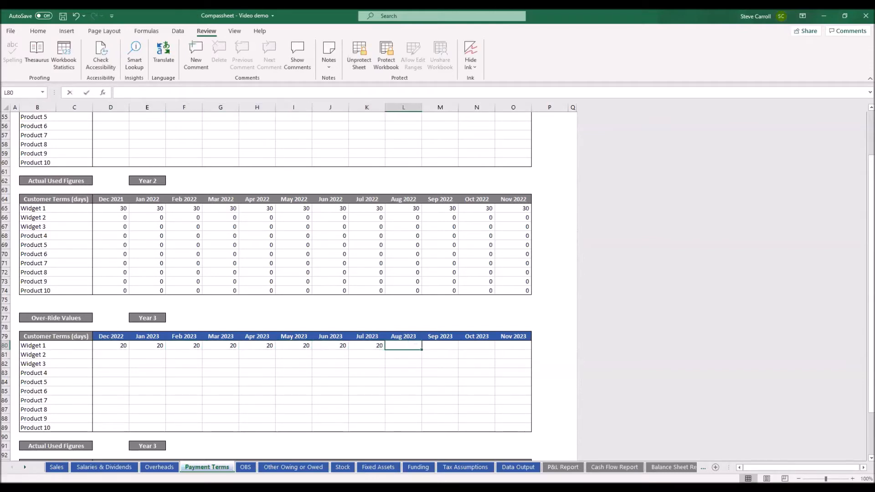
pyautogui.write('20')
pyautogui.press('Tab')
pyautogui.write('20')
pyautogui.press('Tab')
pyautogui.write('20')
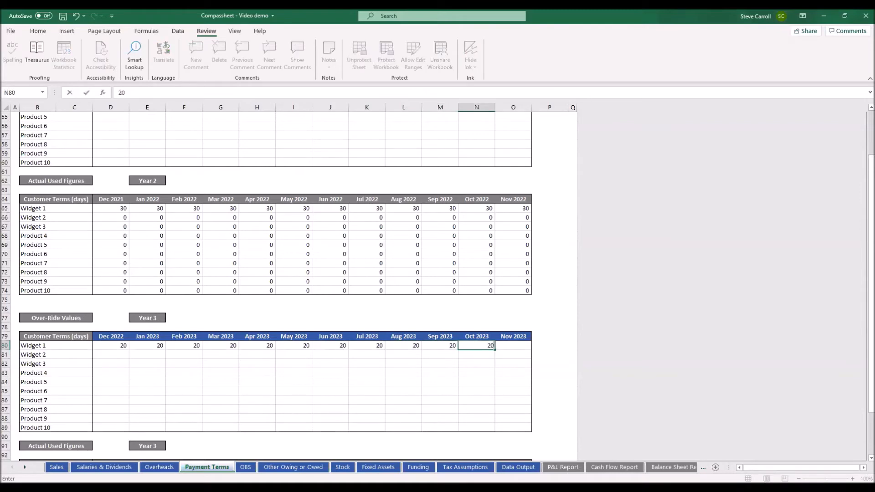
pyautogui.press('Tab')
pyautogui.write('20')
pyautogui.press('Tab')
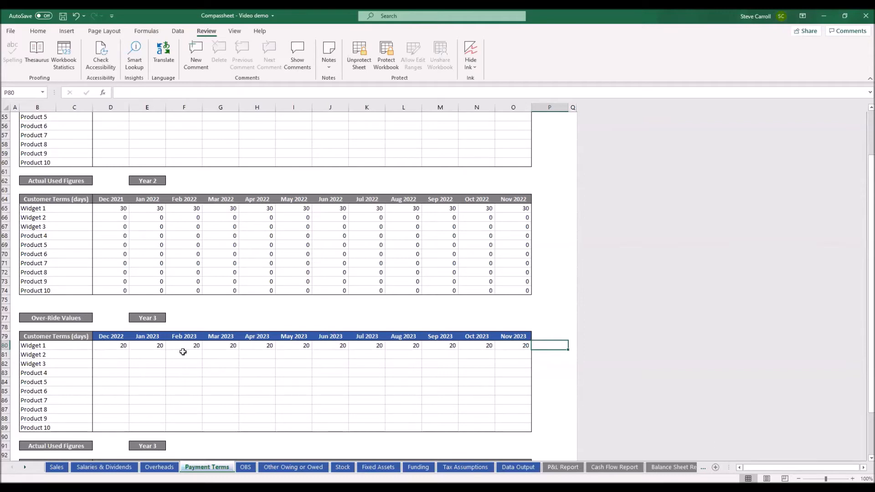
# Step: Set the Default Days to Pay Suppliers to 45 for Stock, 45 for Overhead and 30 for Fixed Asset
pyautogui.scroll(-8, 182, 351)
pyautogui.scroll(20, 182, 352)
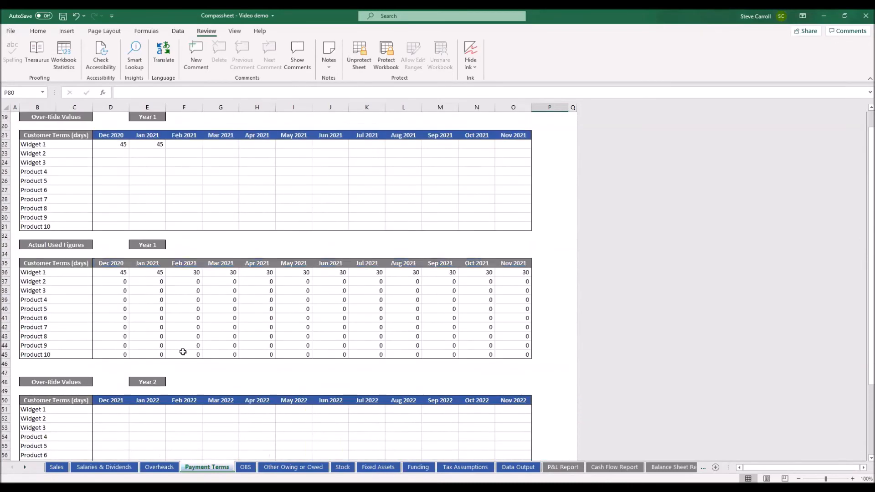
pyautogui.scroll(6, 183, 352)
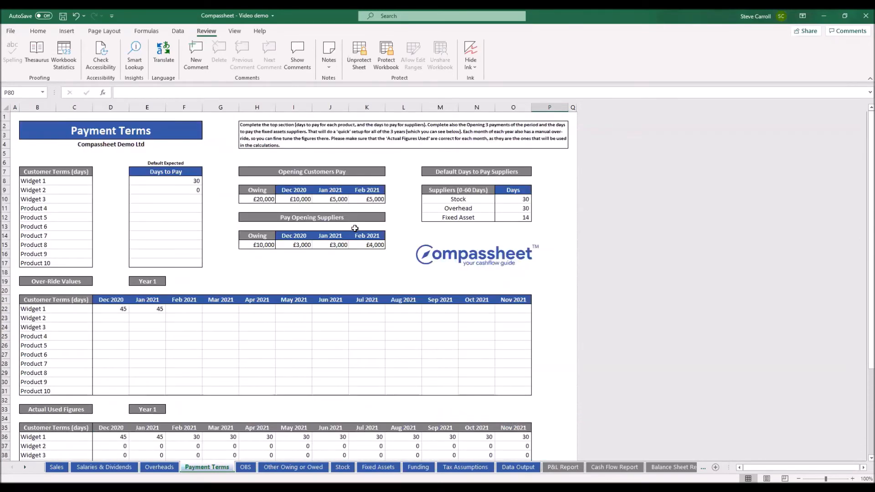
pyautogui.click(511, 199)
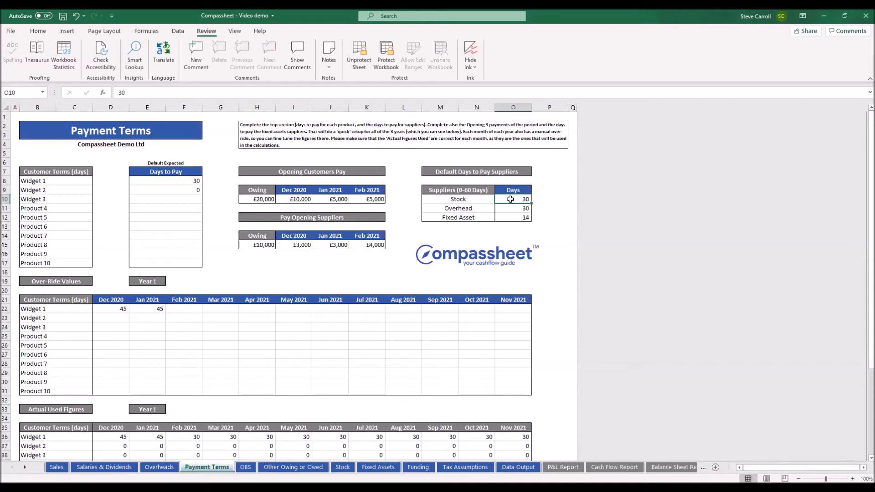
pyautogui.write('45')
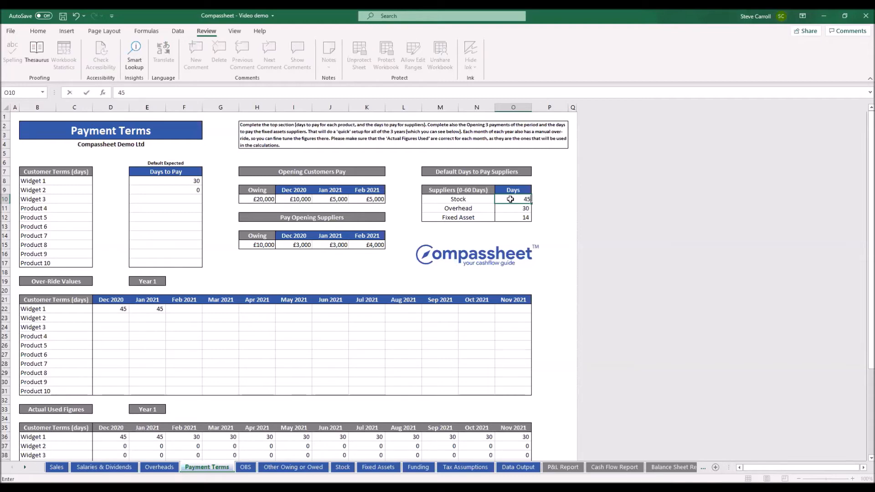
pyautogui.press('Return')
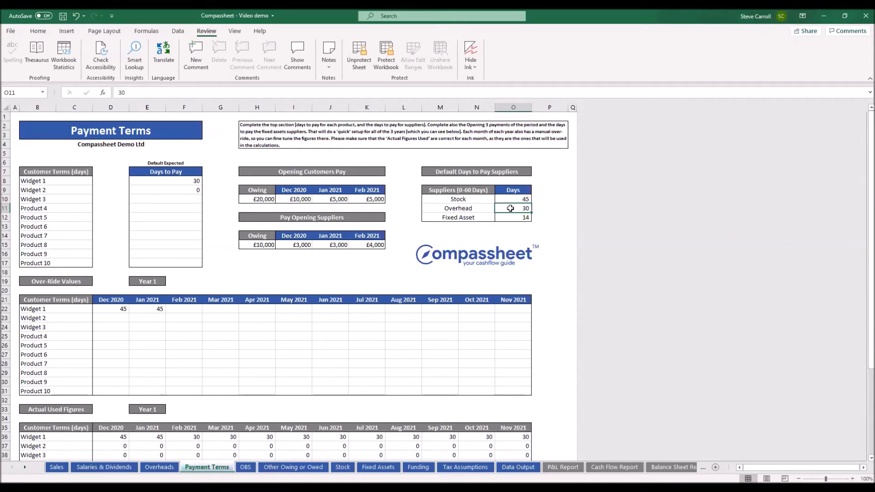
pyautogui.write('45')
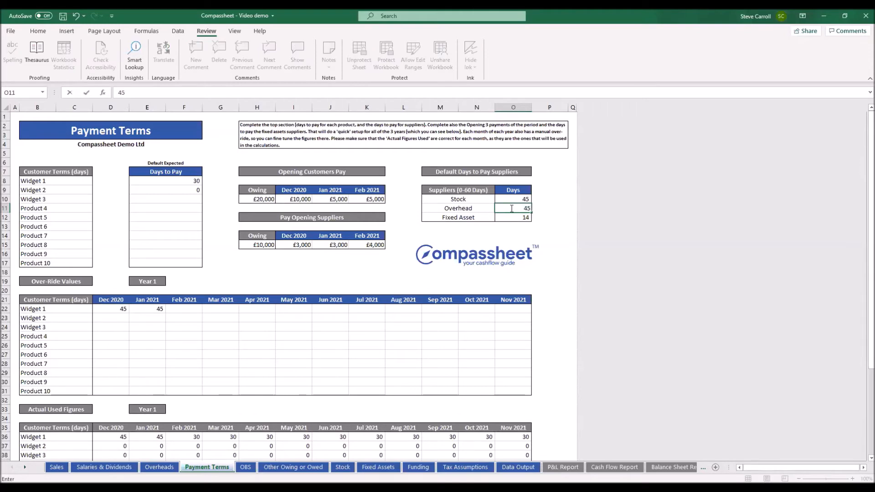
pyautogui.press('Return')
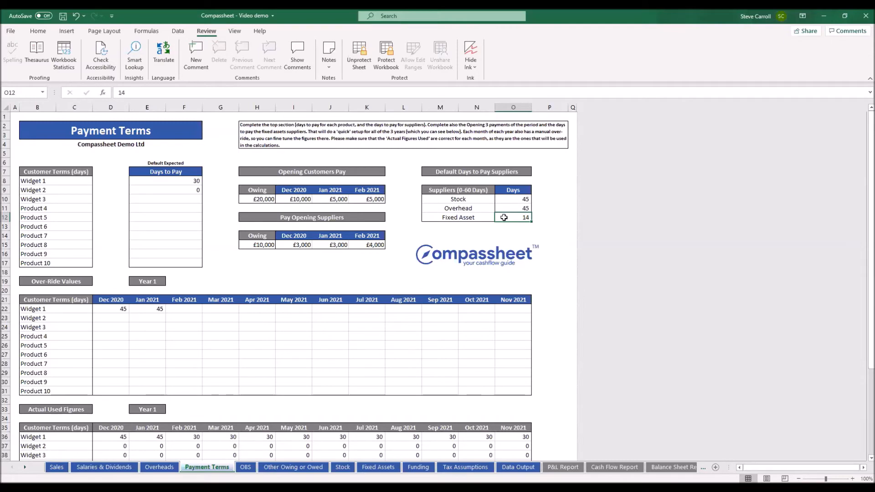
pyautogui.write('30')
pyautogui.press('Return')
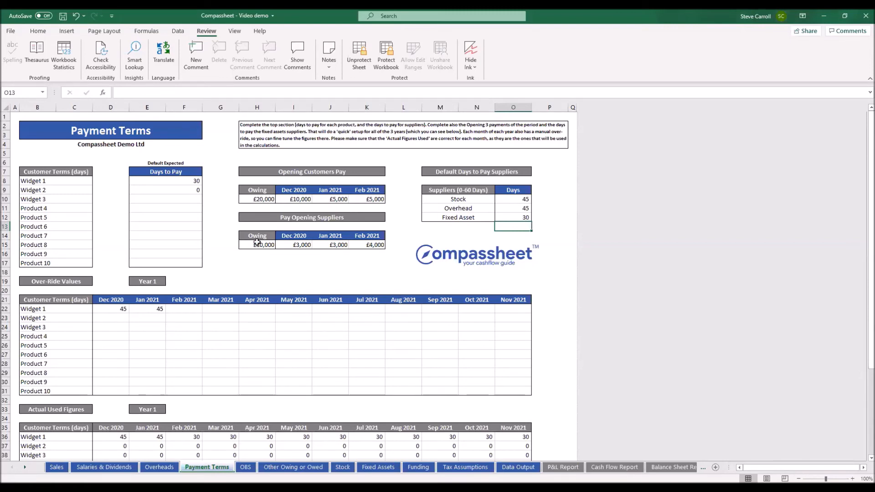
# Step: Review the over-ride and actual used figures tables for all three years, including the Days to Pay Suppliers sections
pyautogui.scroll(-7, 255, 261)
pyautogui.scroll(-15, 254, 261)
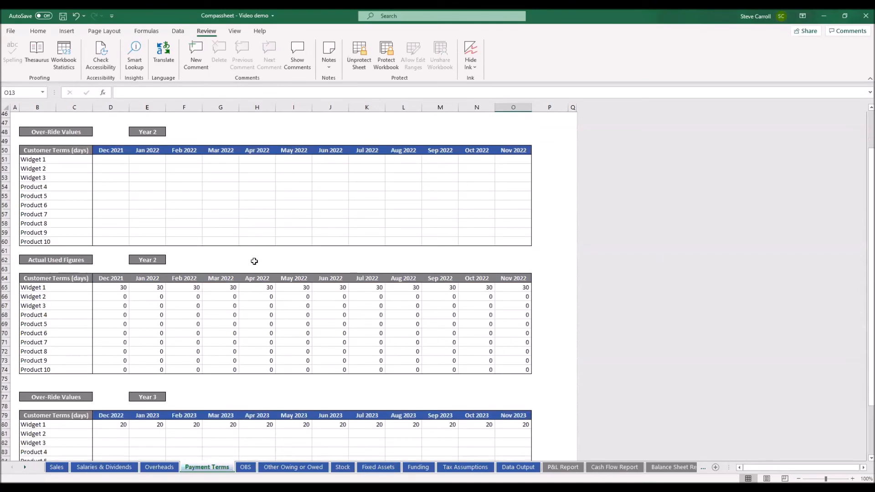
pyautogui.scroll(-6, 254, 261)
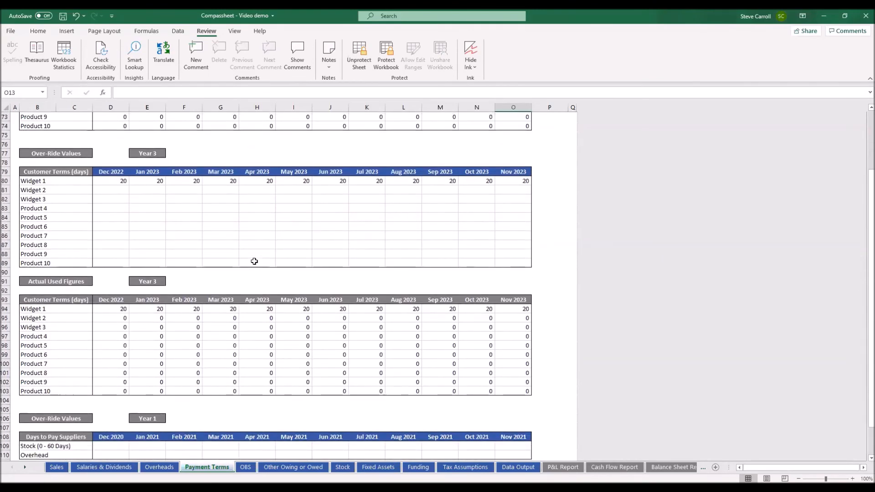
pyautogui.scroll(-3, 254, 261)
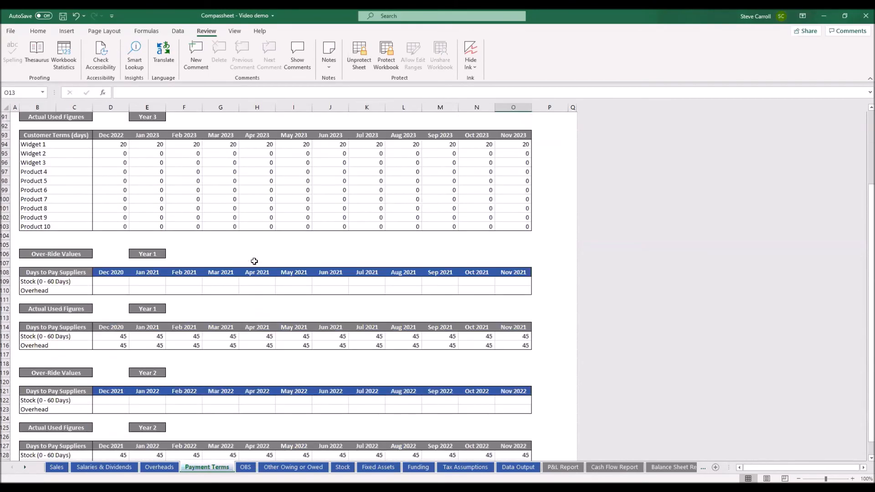
pyautogui.scroll(-2, 254, 261)
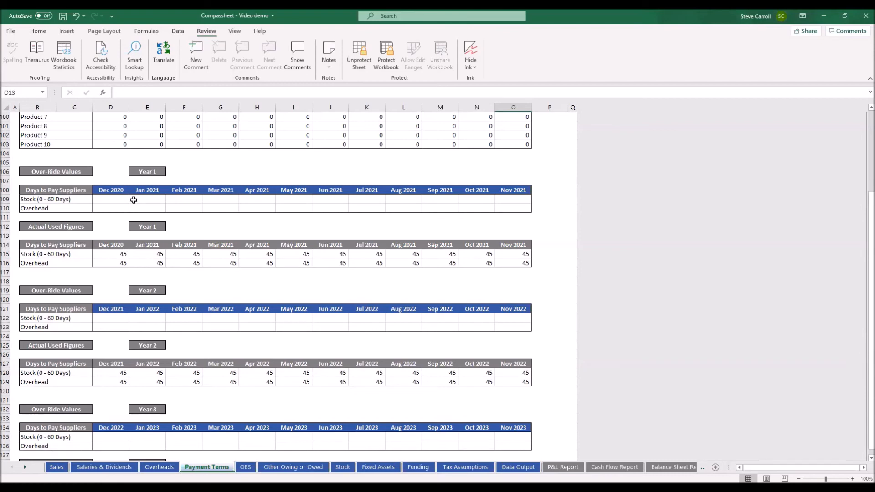
pyautogui.scroll(-6, 134, 201)
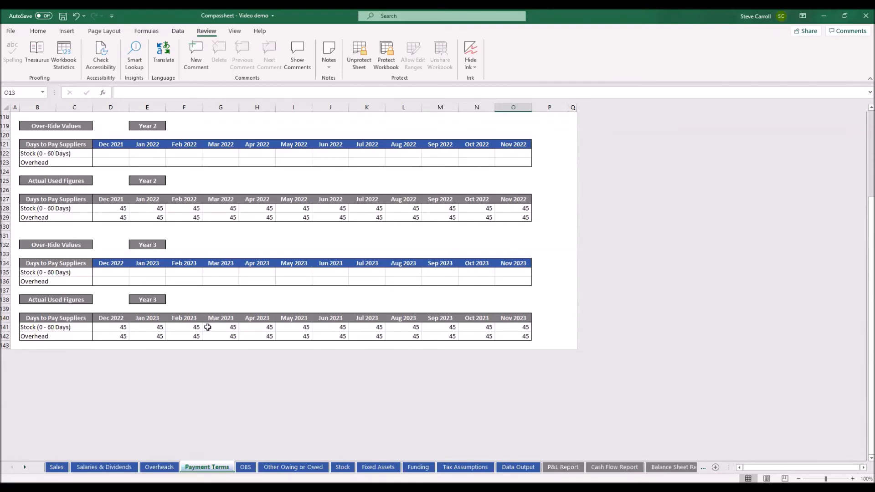
pyautogui.scroll(2, 208, 287)
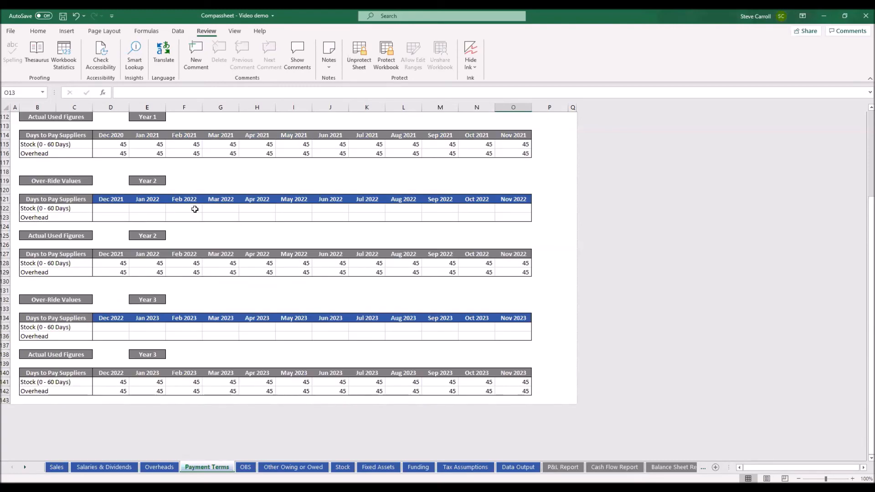
pyautogui.scroll(4, 194, 209)
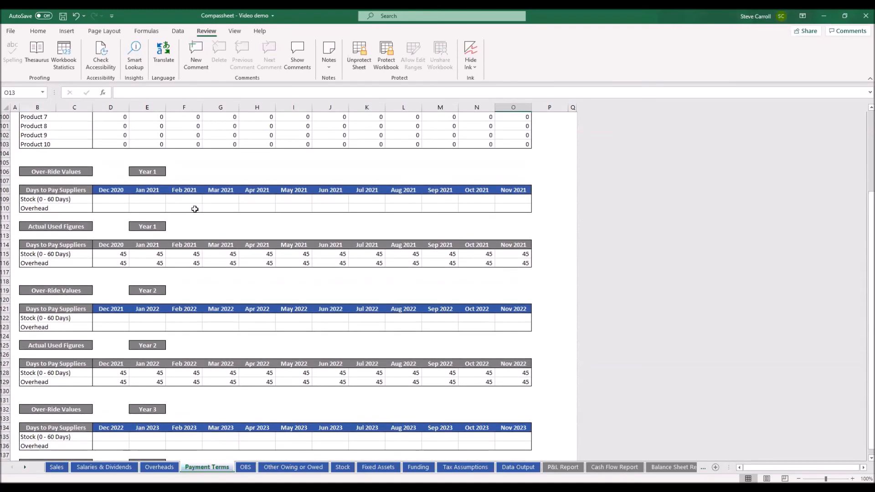
# Step: Enter a 30-day Year 1 supplier over-ride value for Stock in Dec 2020
pyautogui.click(124, 200)
pyautogui.write('30')
pyautogui.press('Return')
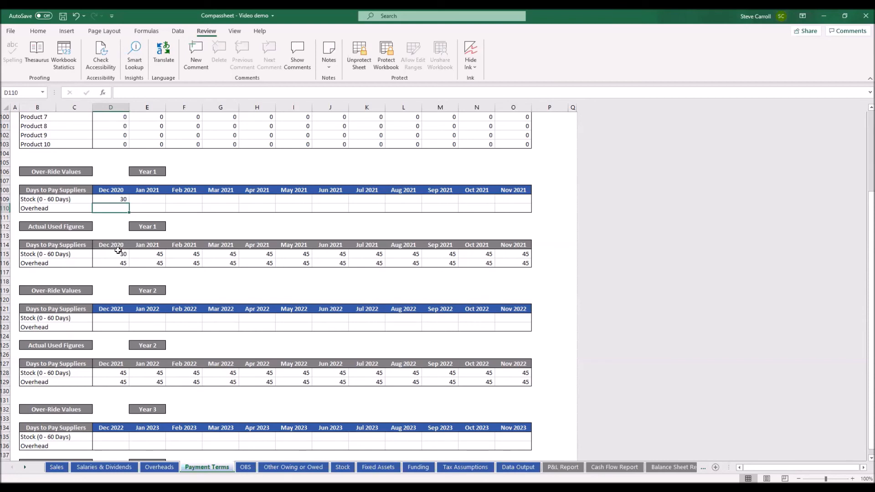
# Step: Enter 60-day Year 1 supplier over-ride values for Overhead in Jan 2021 and Feb 2021
pyautogui.click(151, 207)
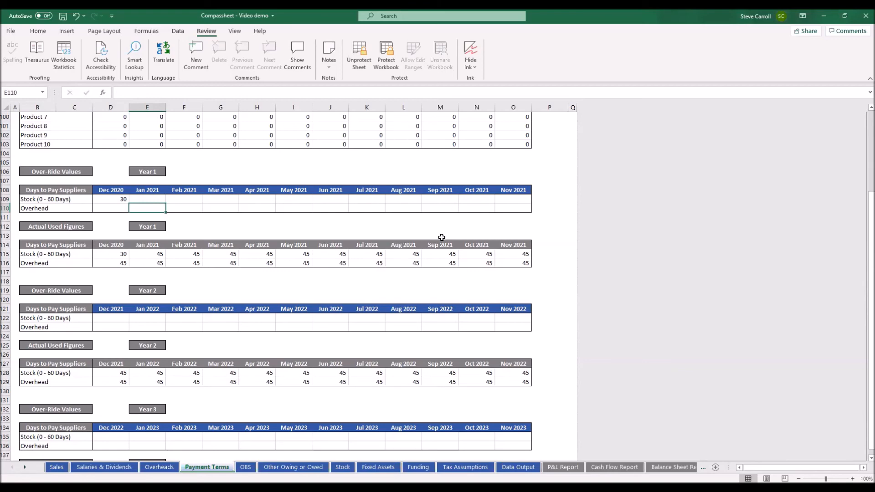
pyautogui.write('60')
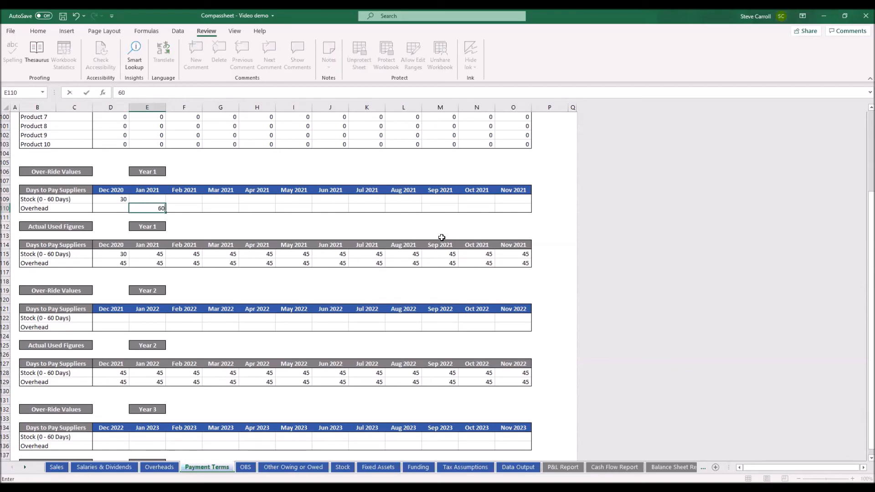
pyautogui.press('Return')
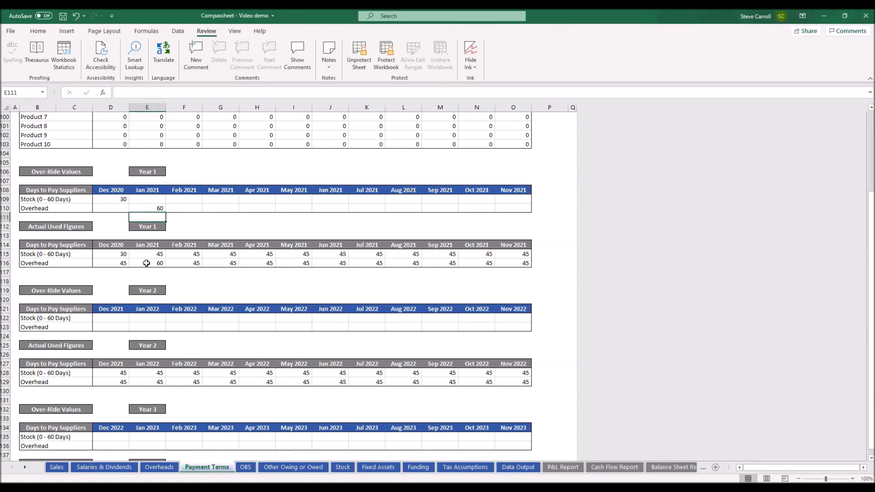
pyautogui.click(187, 210)
pyautogui.write('60')
pyautogui.press('Return')
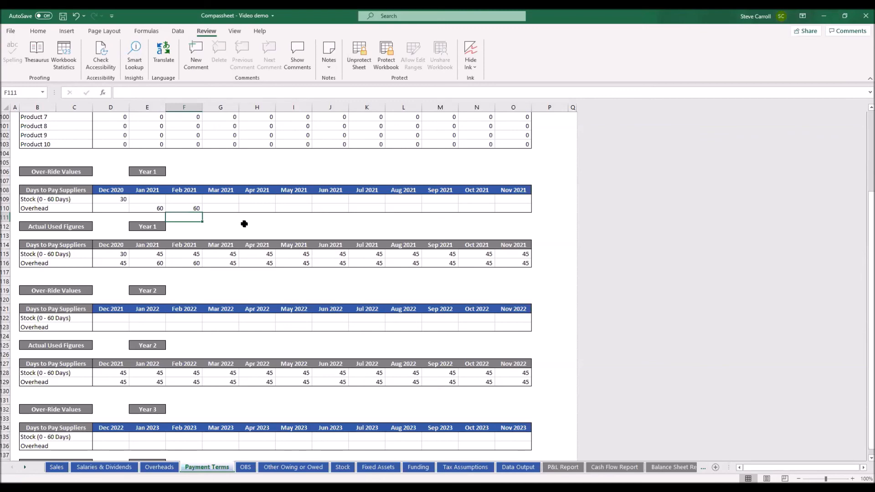
# Step: Clear the Year 1 supplier over-ride values for Overhead in Feb 2021 and Jan 2021 and for Stock in Dec 2020
pyautogui.click(180, 208)
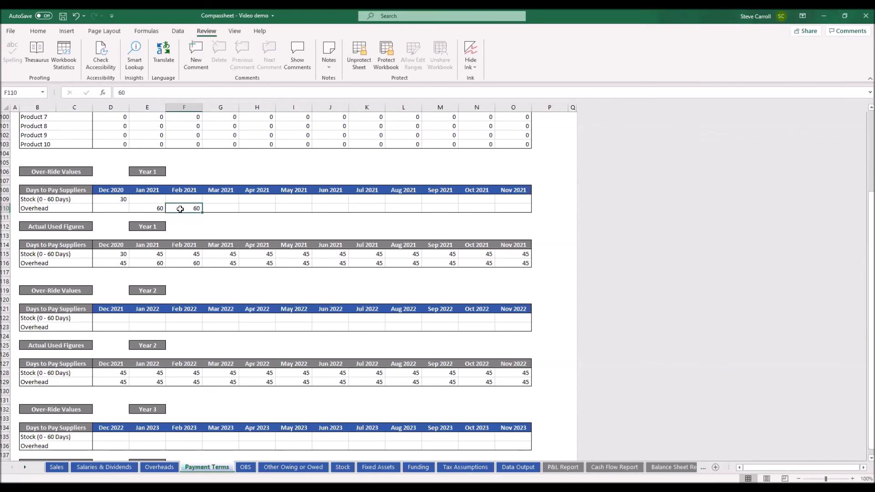
pyautogui.press('Delete')
pyautogui.click(150, 209)
pyautogui.press('Delete')
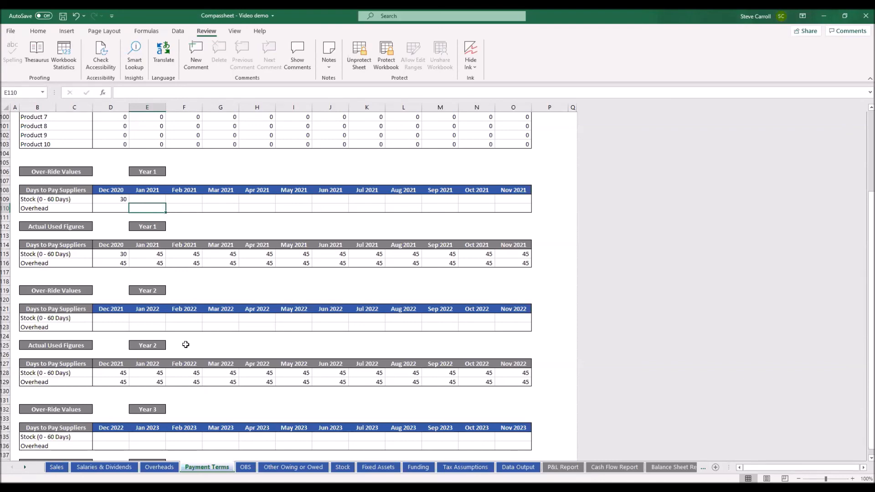
pyautogui.click(115, 199)
pyautogui.press('Delete')
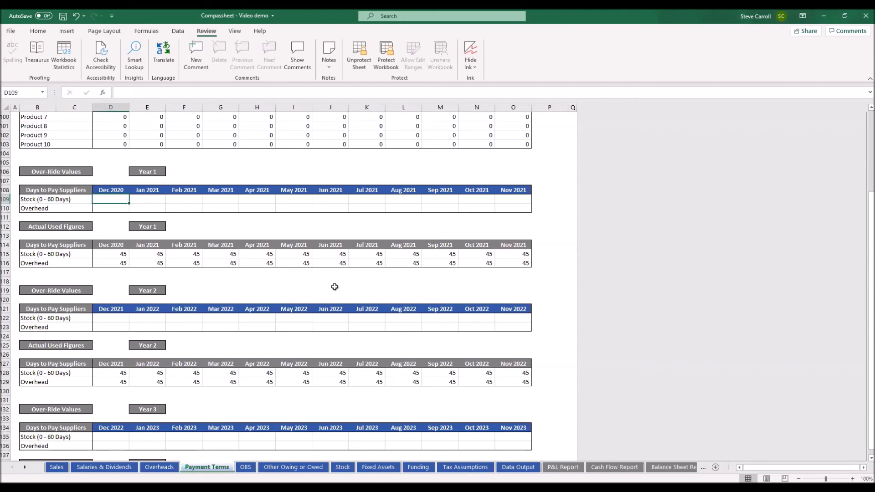
pyautogui.scroll(-5, 334, 287)
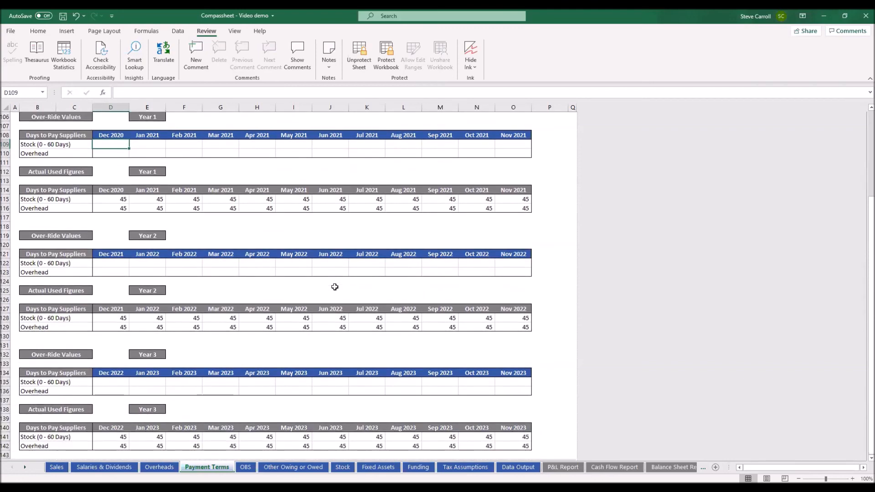
pyautogui.scroll(20, 335, 287)
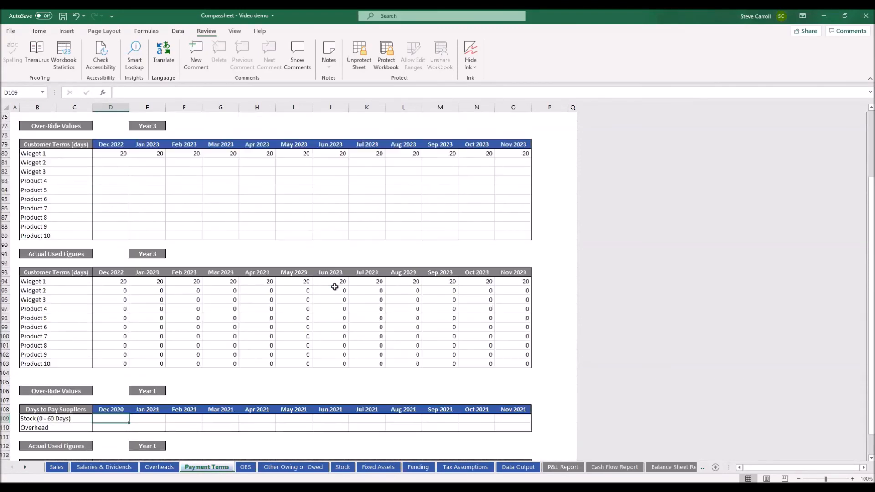
pyautogui.scroll(11, 334, 287)
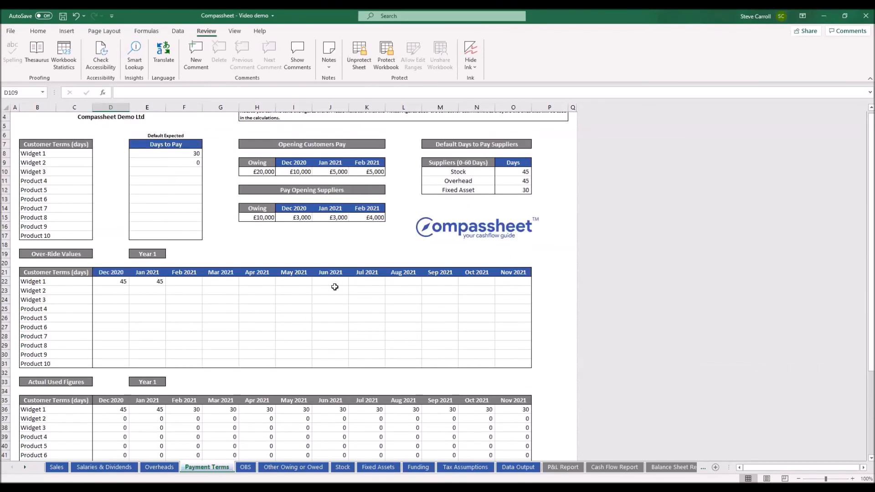